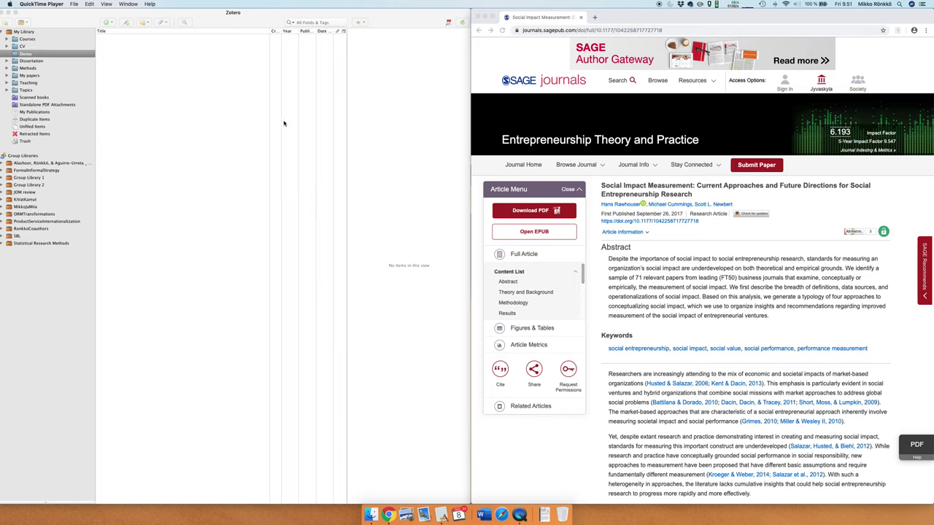
Step: Open the Zotero preferences, review the General file handling options for PDFs and metadata, and close them
left_click(212, 23)
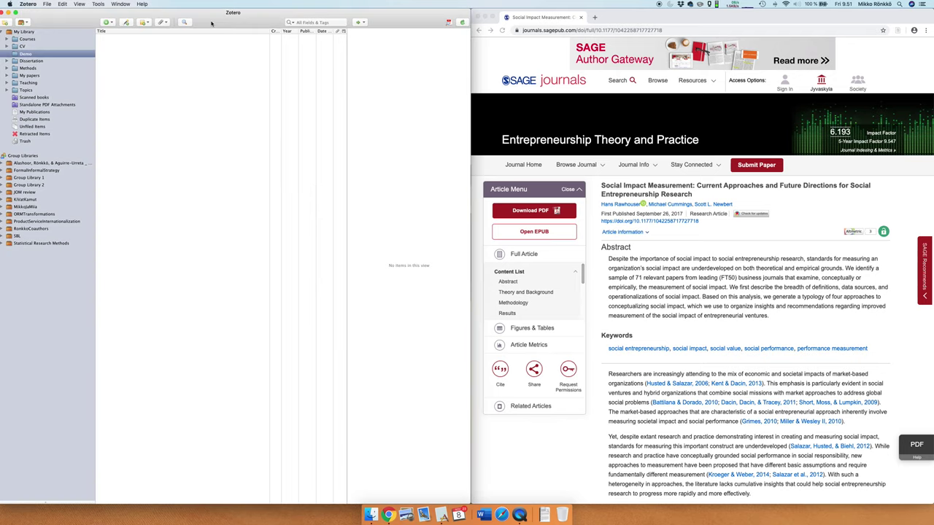
left_click(27, 4)
left_click(48, 24)
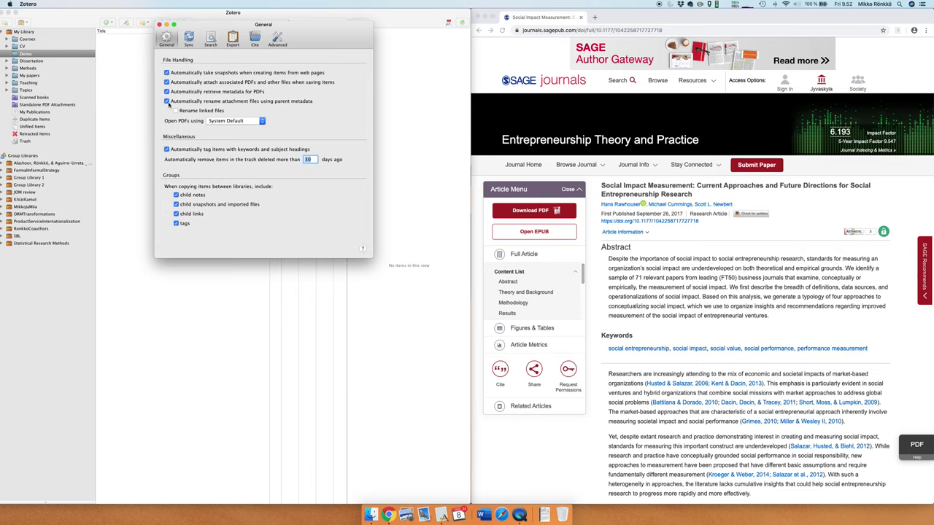
key("super+w")
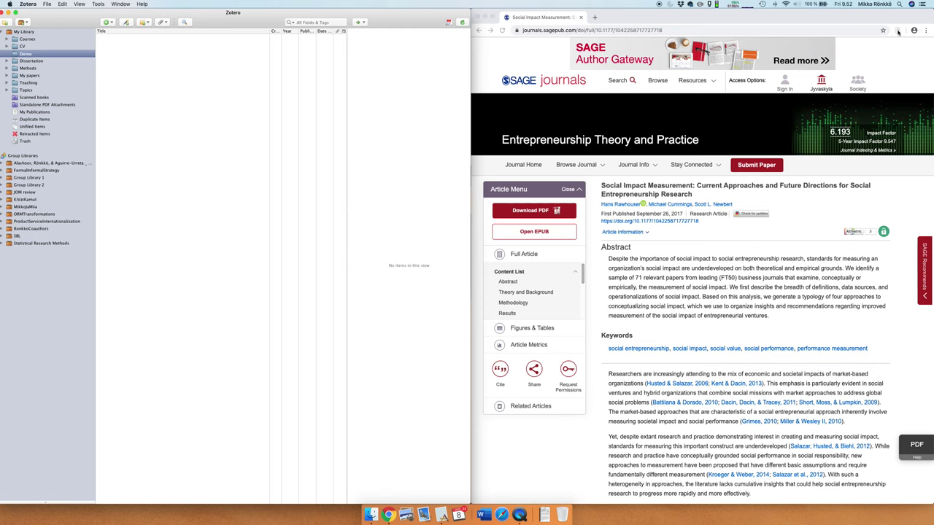
Step: Save the SAGE article from the browser to the Demo collection and expand the new item to its PDF attachment
left_click(898, 31)
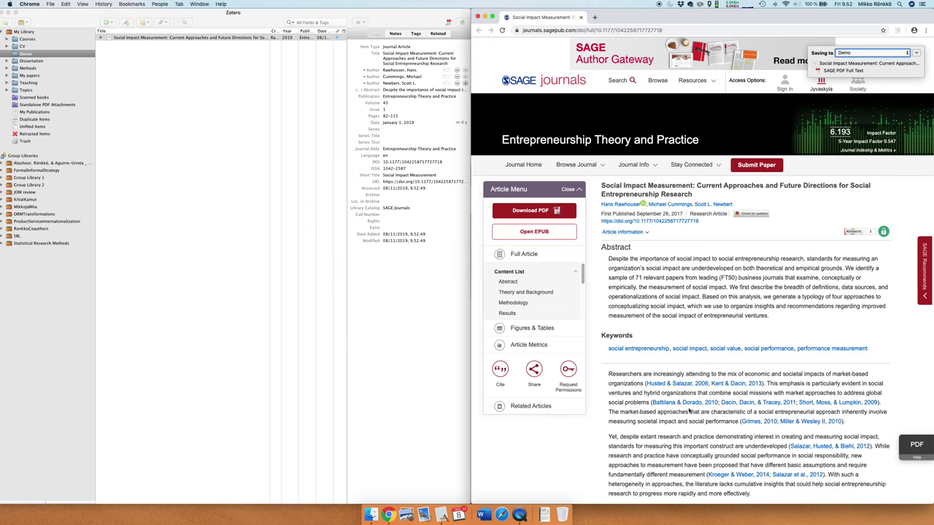
left_click(103, 38)
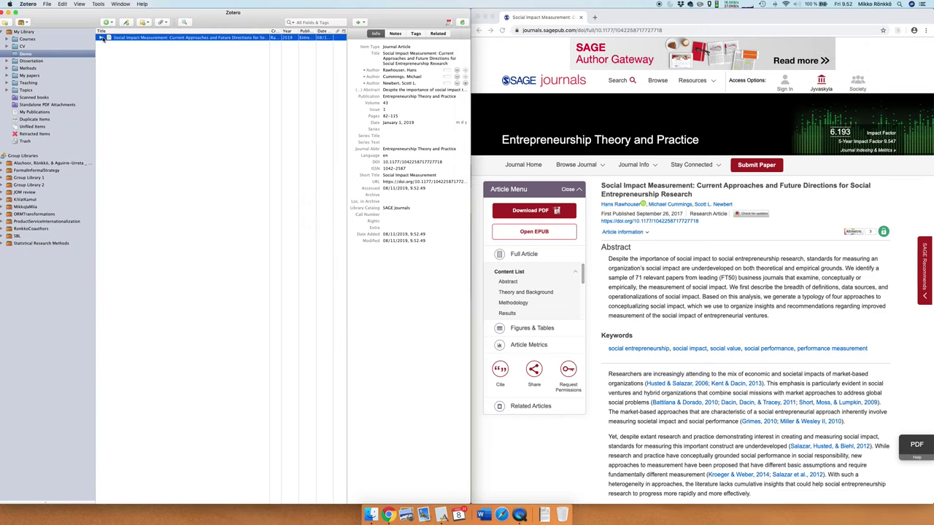
left_click(101, 38)
left_click(131, 44)
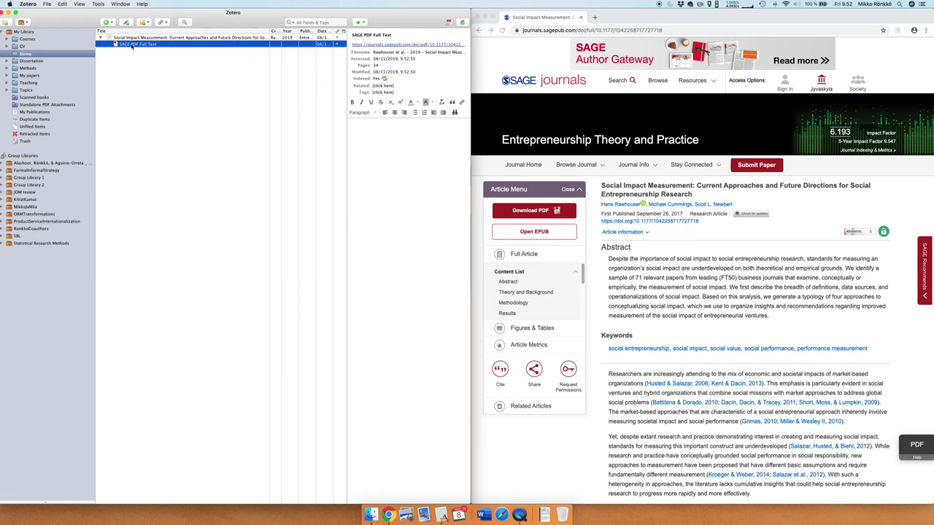
Step: Compare the article's item details with its SAGE PDF Full Text attachment, then view the PDF and close it
left_click(138, 38)
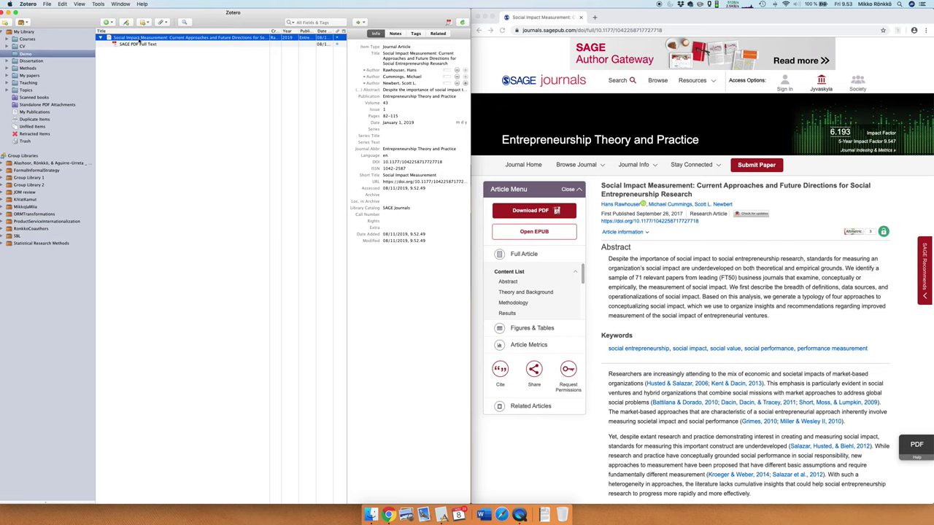
left_click(136, 44)
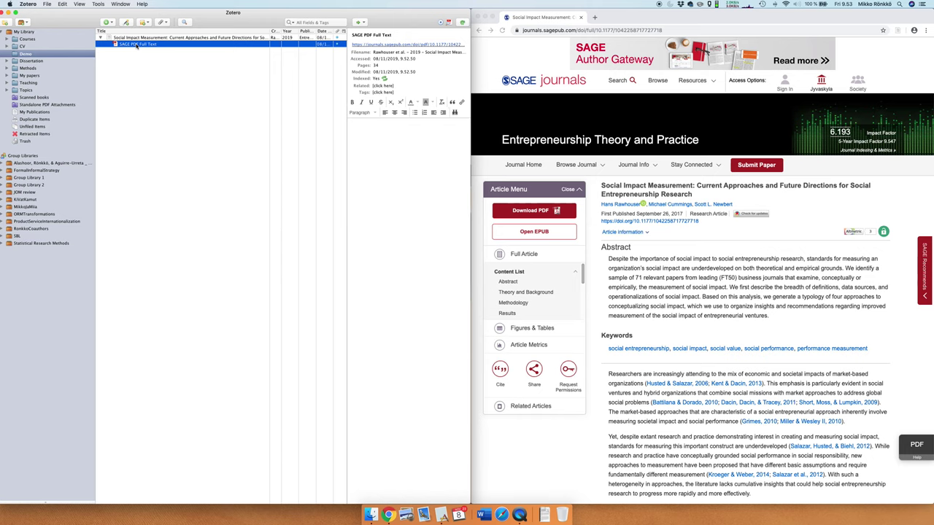
double_click(136, 45)
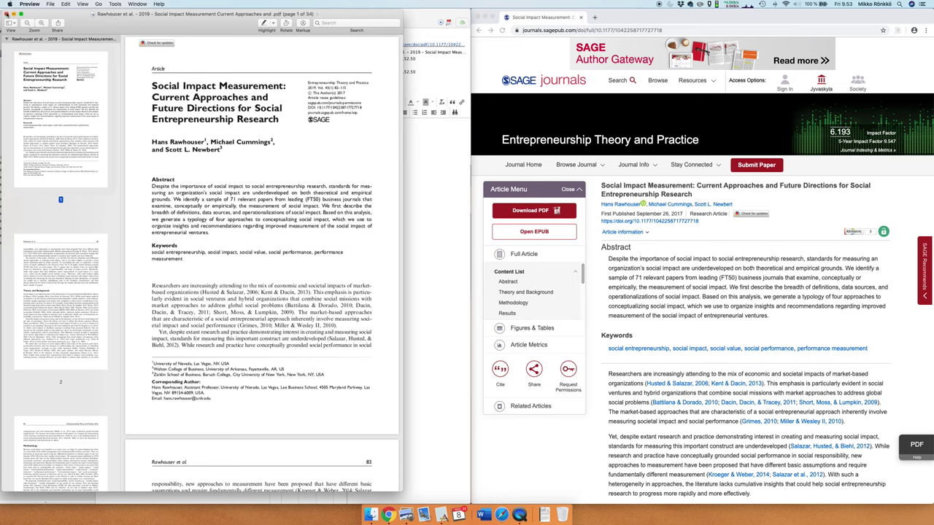
left_click(7, 14)
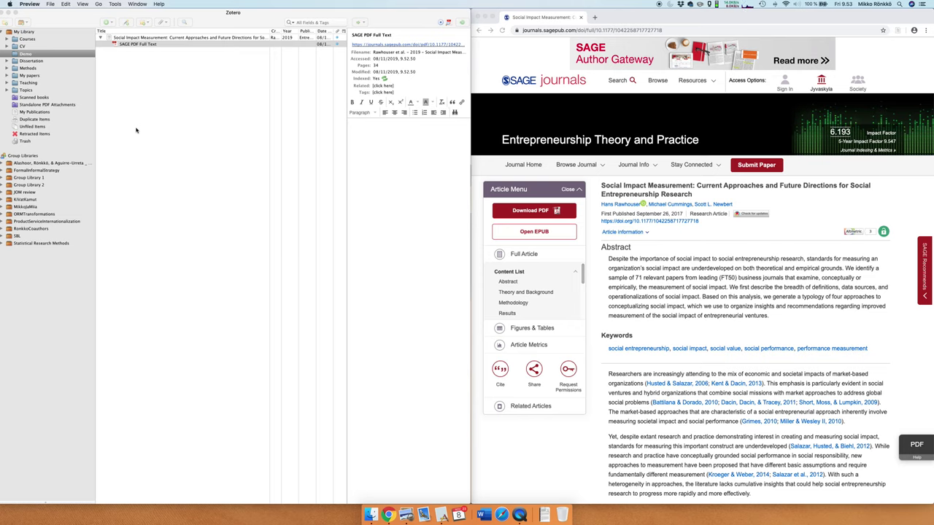
left_click(107, 23)
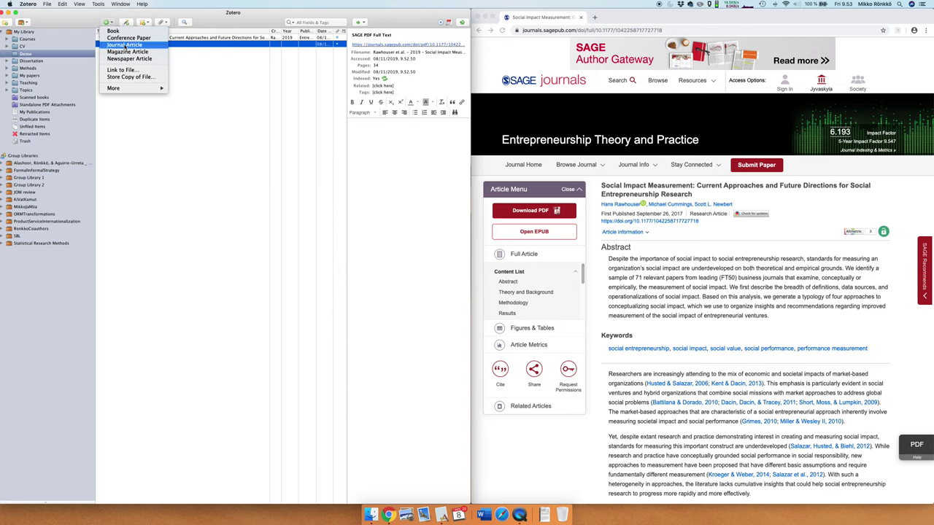
left_click(83, 19)
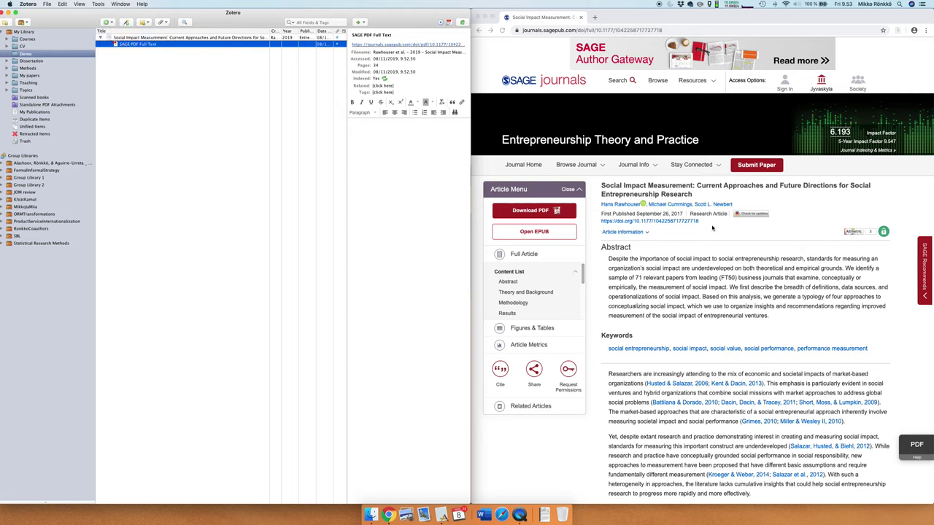
left_click(705, 224)
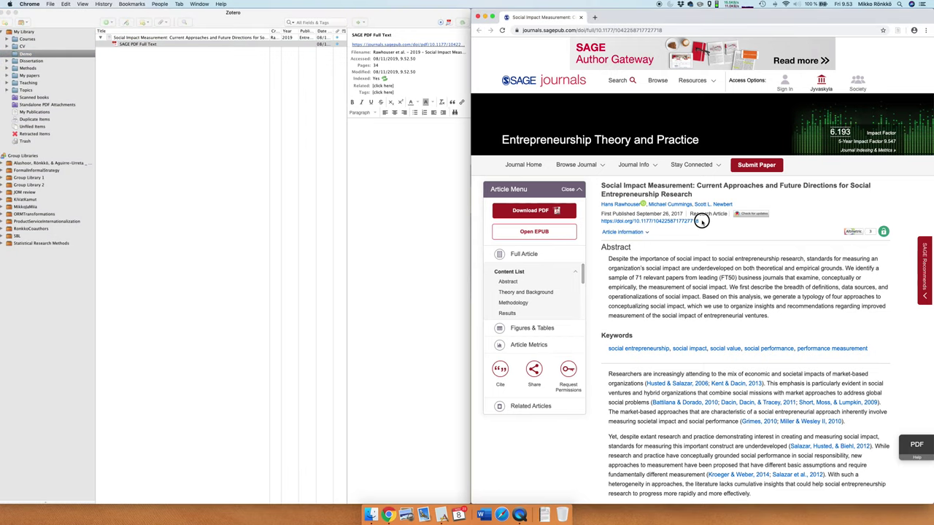
left_click_drag(699, 221, 636, 223)
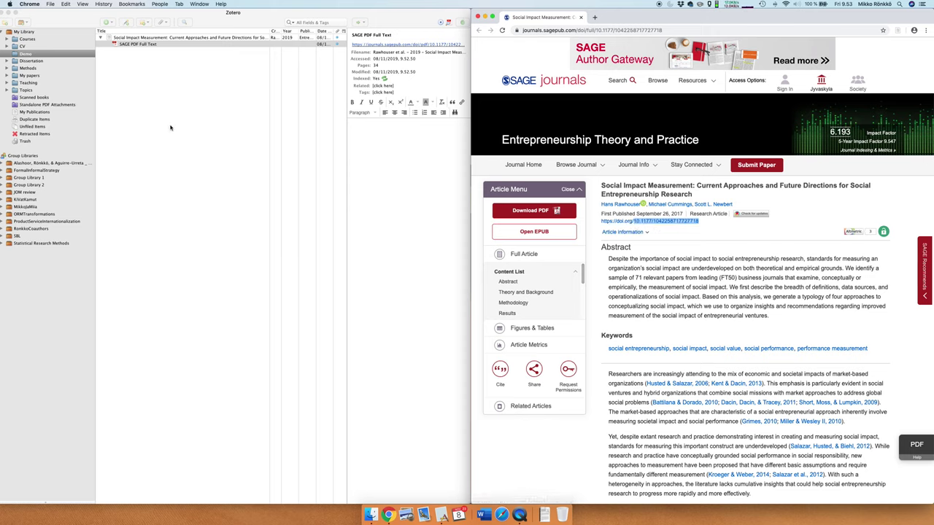
left_click(128, 24)
left_click(128, 24)
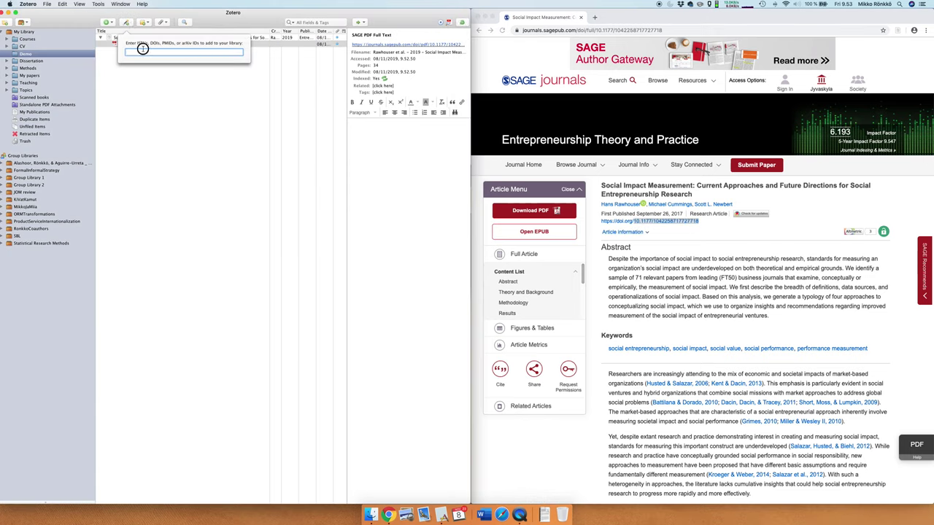
key("super+v")
key("Return")
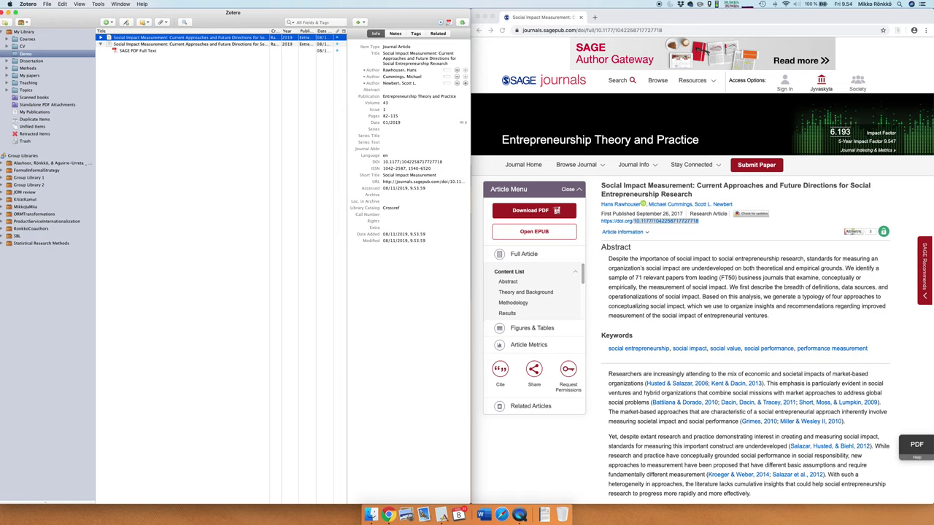
left_click(135, 44)
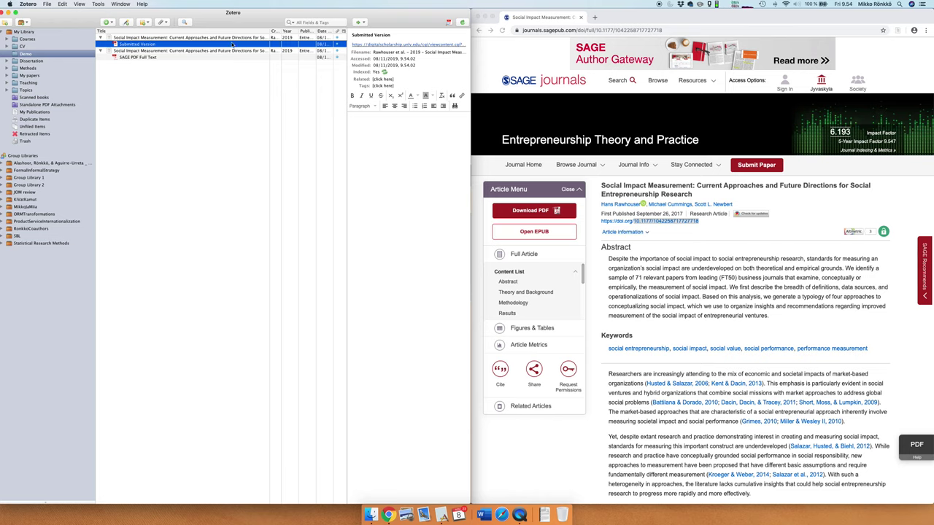
left_click(232, 39)
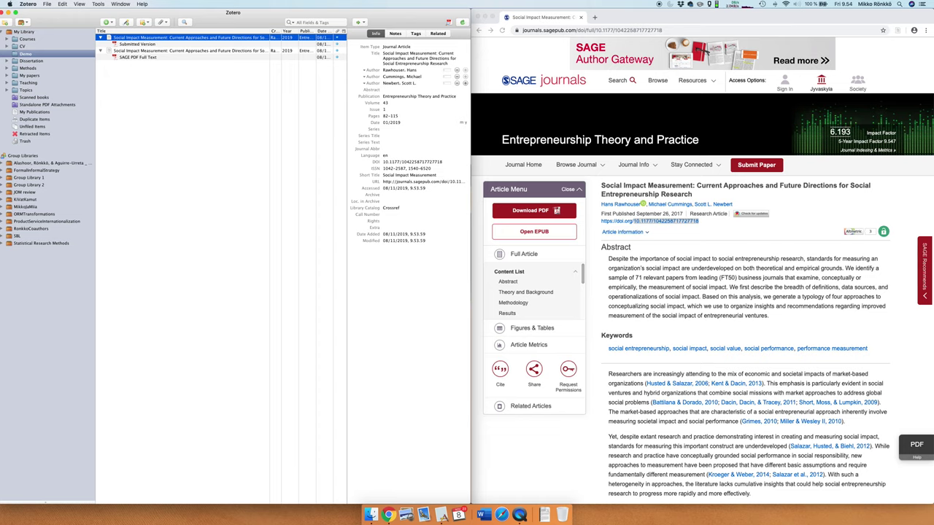
left_click(555, 214)
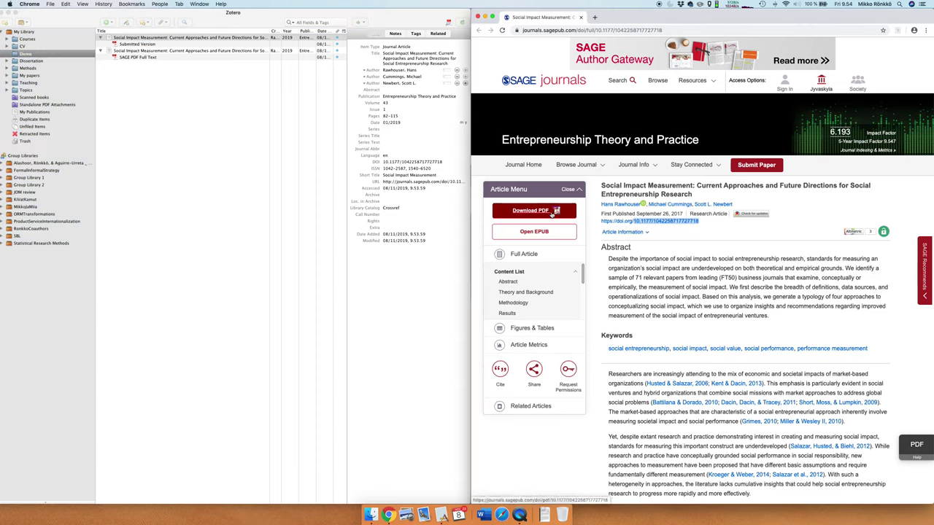
left_click(542, 213)
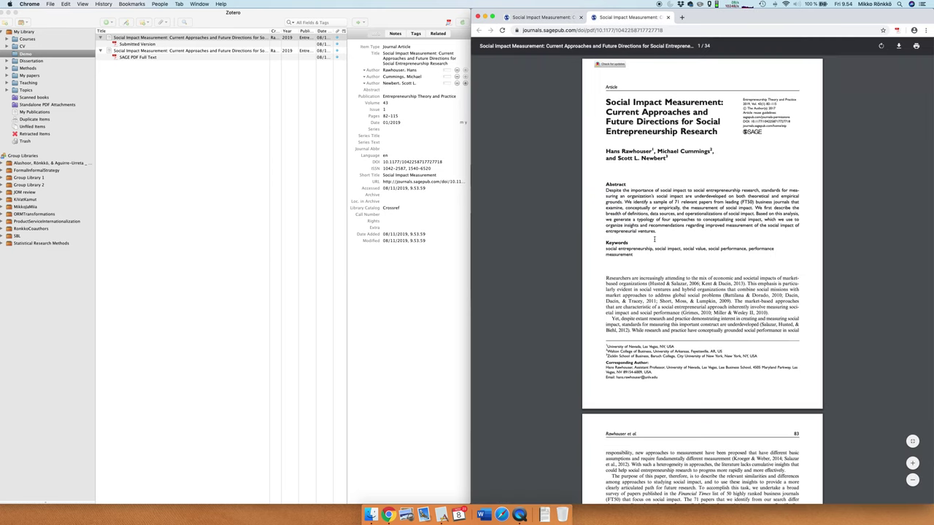
left_click(899, 45)
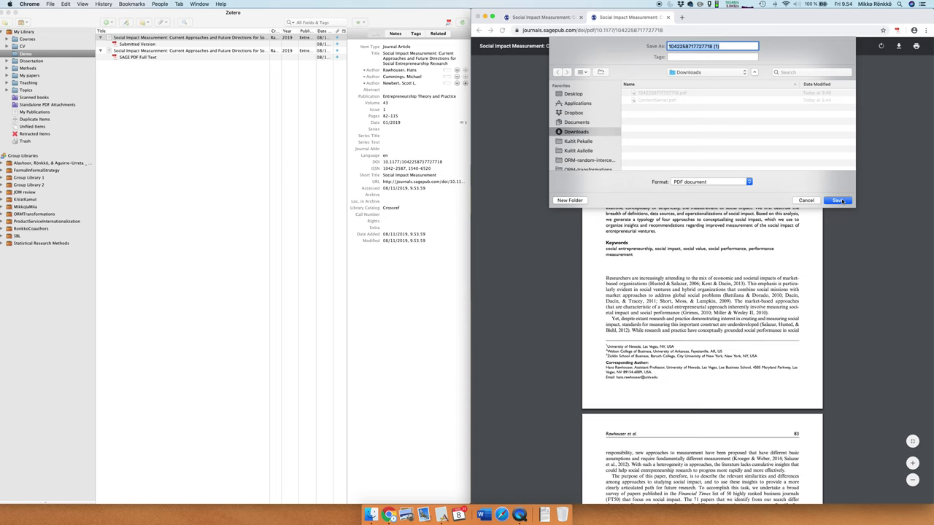
left_click(839, 200)
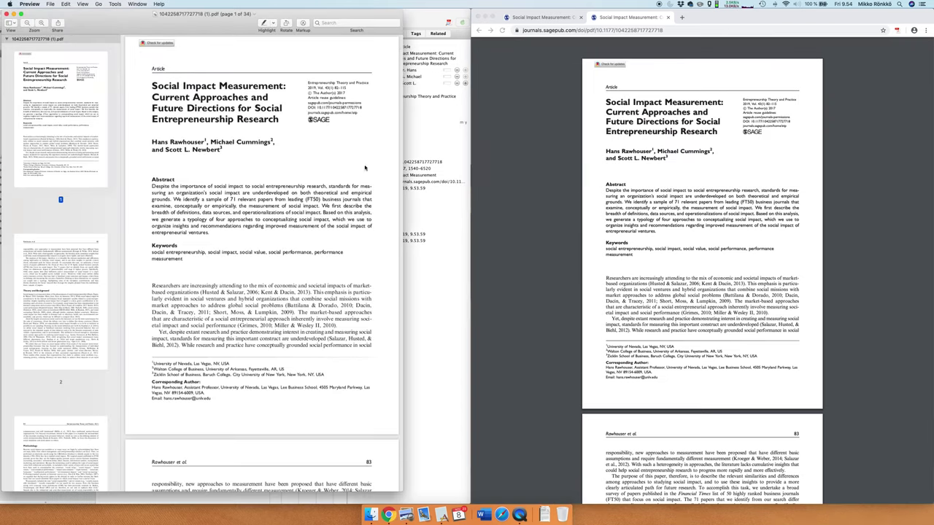
Step: Add the downloaded PDF from its Preview window to the Demo collection with metadata retrieval, and dismiss the retrieval report
left_click_drag(195, 34, 572, 105)
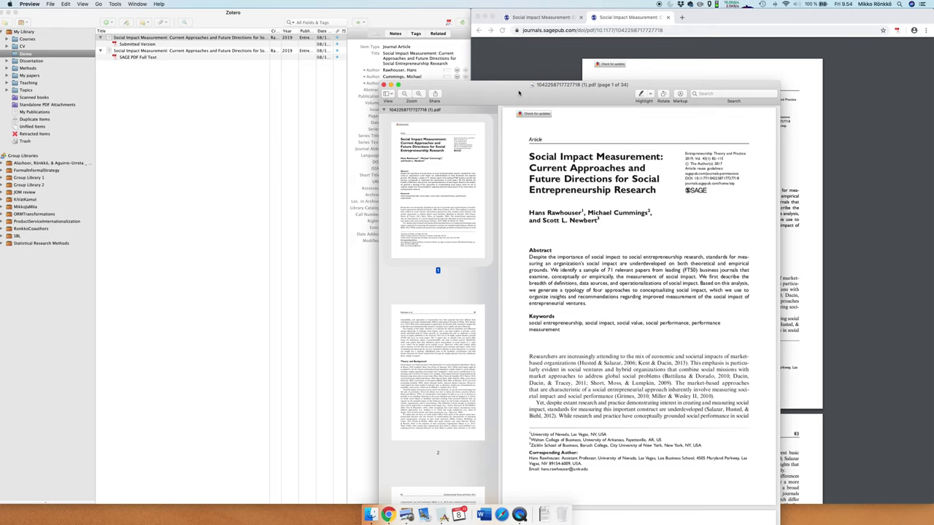
left_click_drag(532, 84, 168, 172)
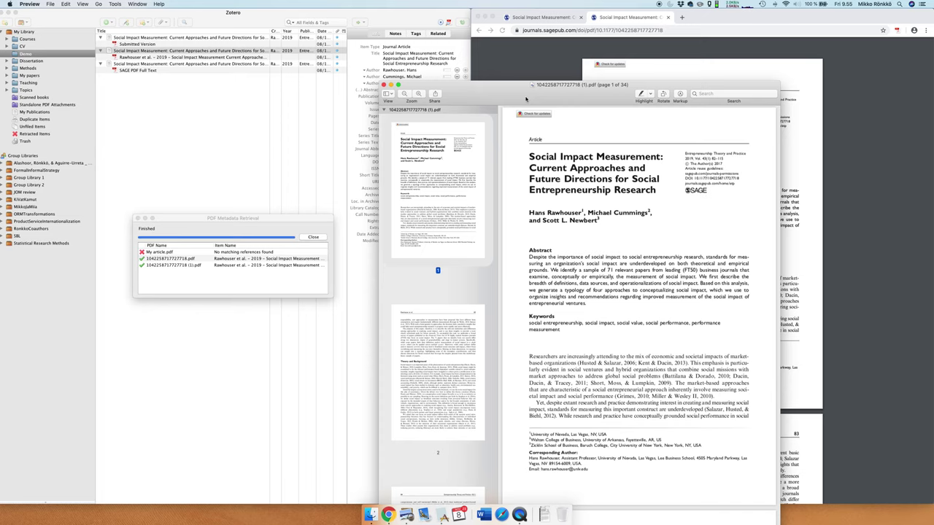
left_click(158, 253)
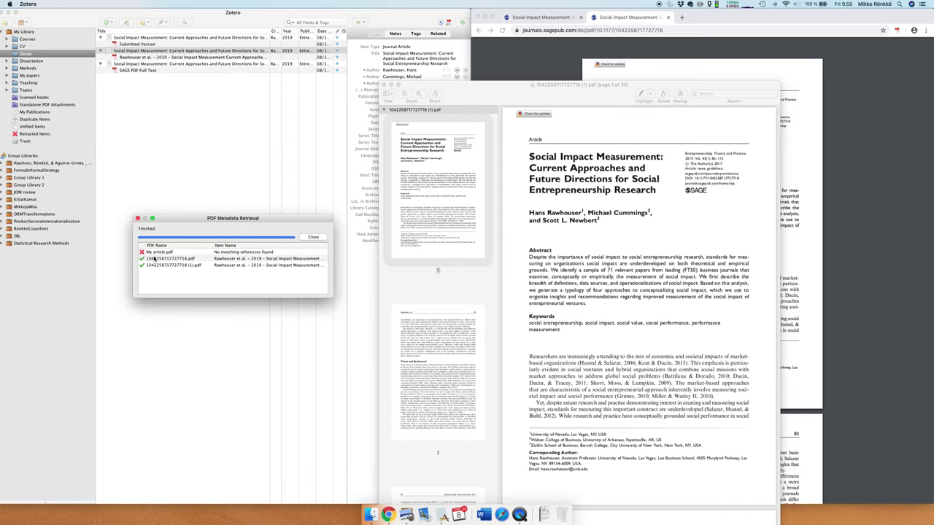
left_click(321, 240)
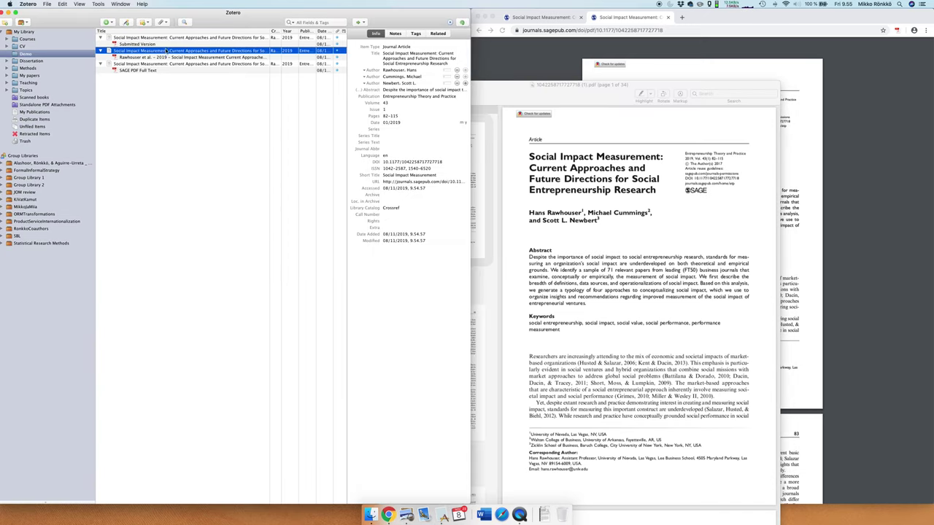
Step: Inspect the newly imported item's PDF attachment and close the Preview window of the downloaded file
left_click(128, 57)
left_click_drag(128, 57, 384, 52)
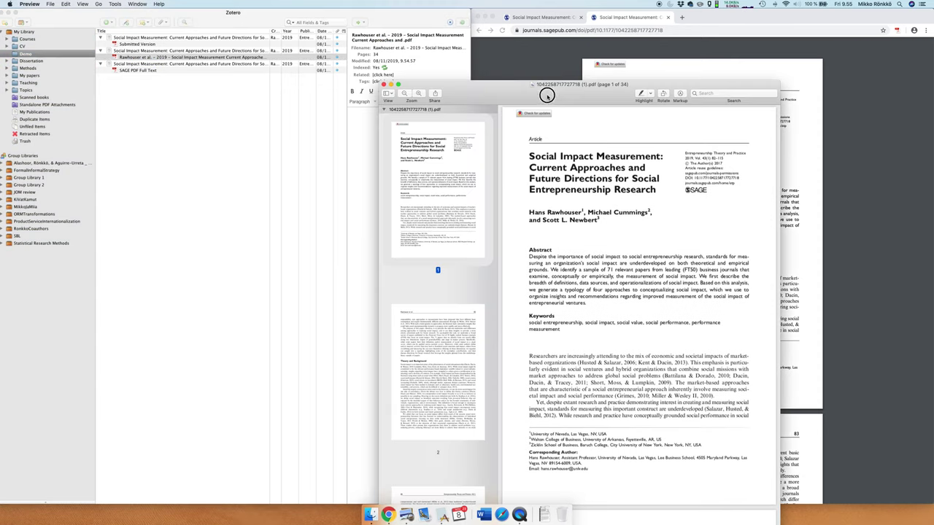
left_click(544, 94)
left_click(384, 85)
Step: Rename the SAGE PDF Full Text attachment's file from its parent metadata
left_click(142, 73)
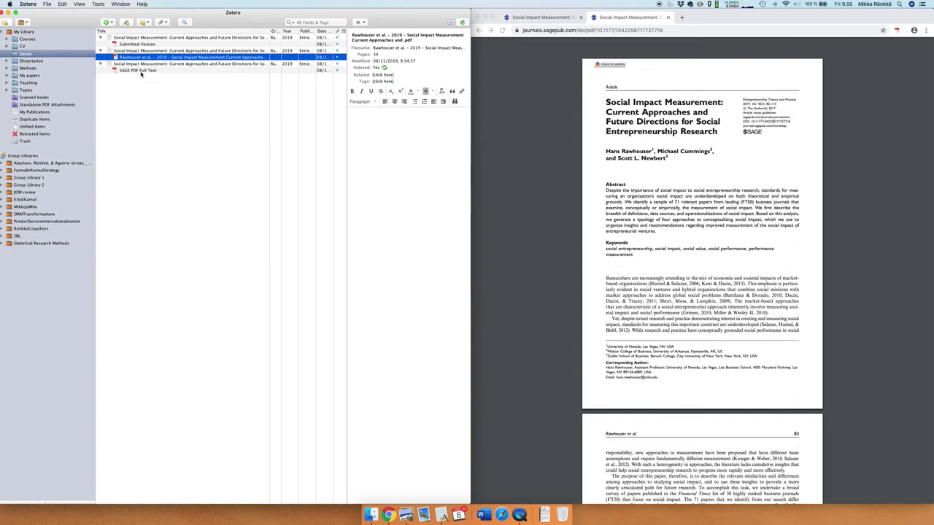
left_click(141, 73)
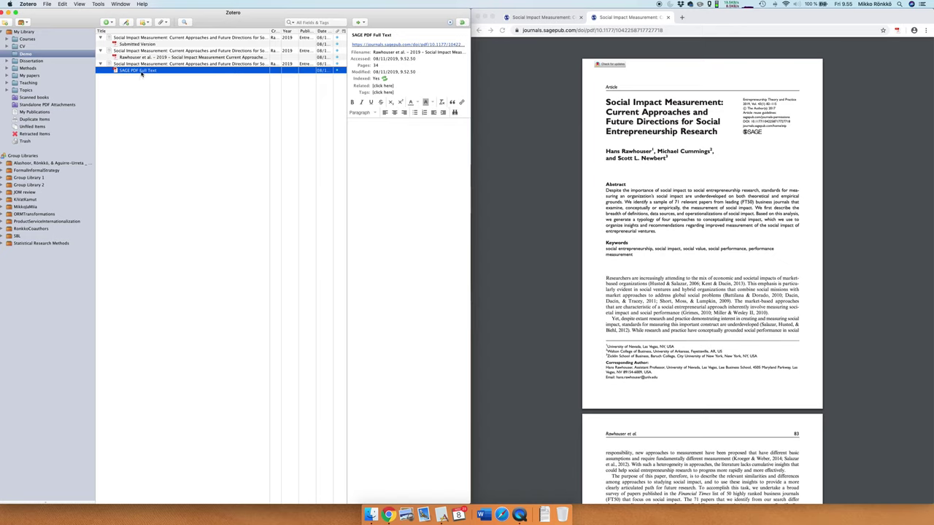
right_click(141, 74)
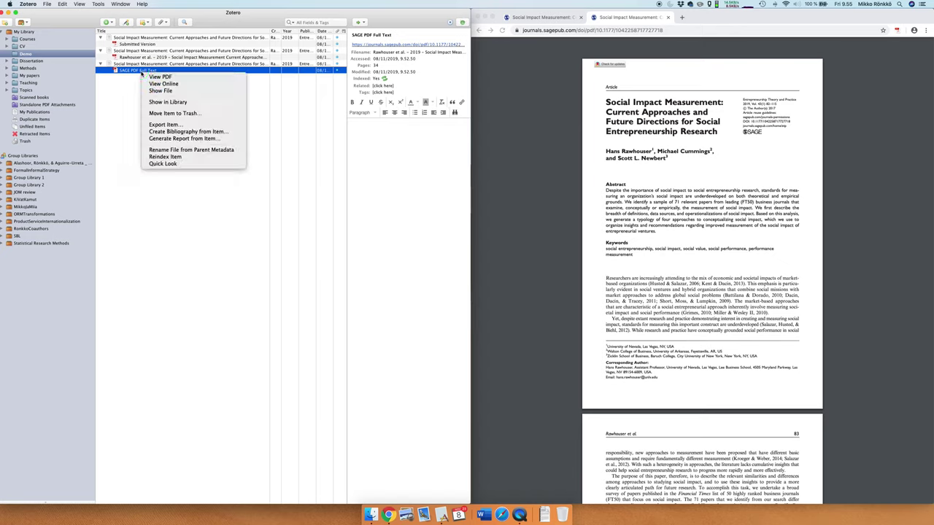
left_click(195, 149)
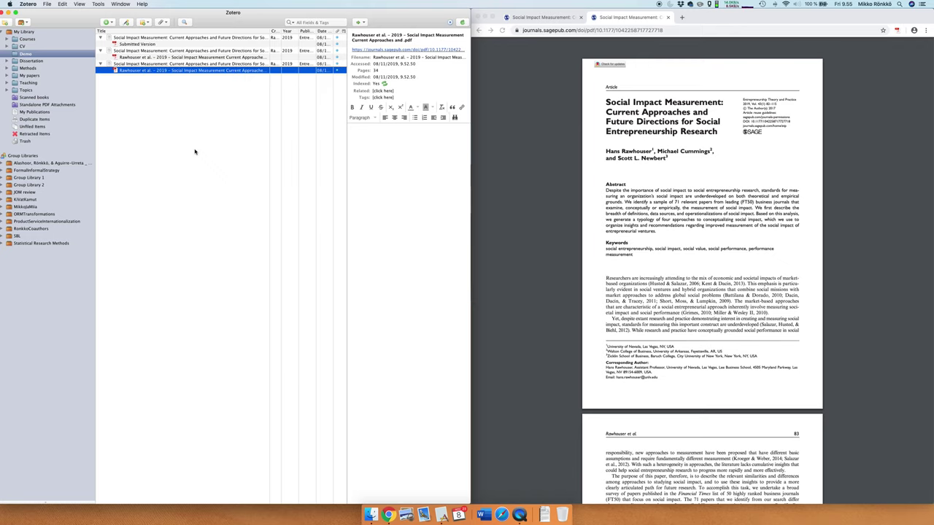
Step: Detach the renamed PDF from its parent article so it stands alone in the Demo collection
left_click(153, 65)
left_click(124, 70)
left_click_drag(119, 70, 130, 94)
mouse_move(109, 70)
left_mouse_down()
mouse_move(125, 62)
mouse_move(105, 83)
mouse_move(113, 88)
mouse_move(118, 76)
left_mouse_up()
Step: Retrieve metadata for the standalone PDF to create a new parent item, and dismiss the retrieval report
right_click(127, 71)
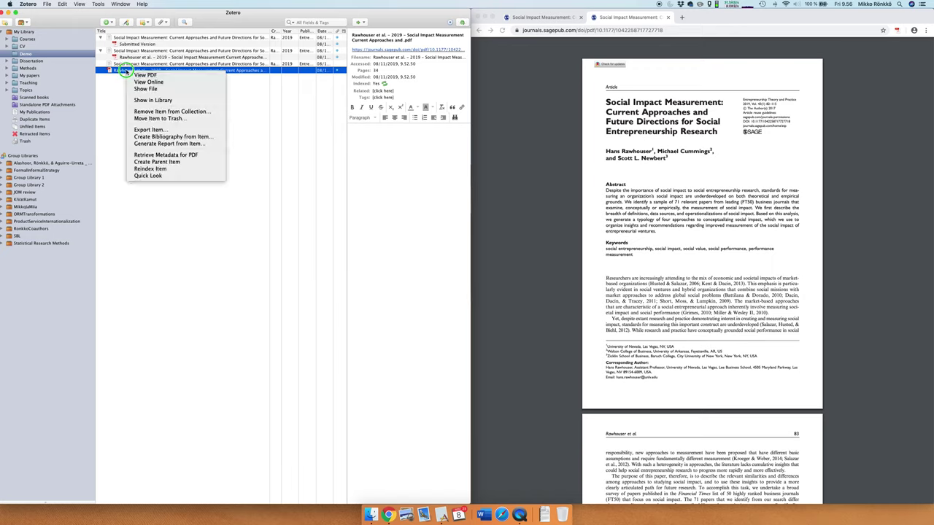
left_click(171, 156)
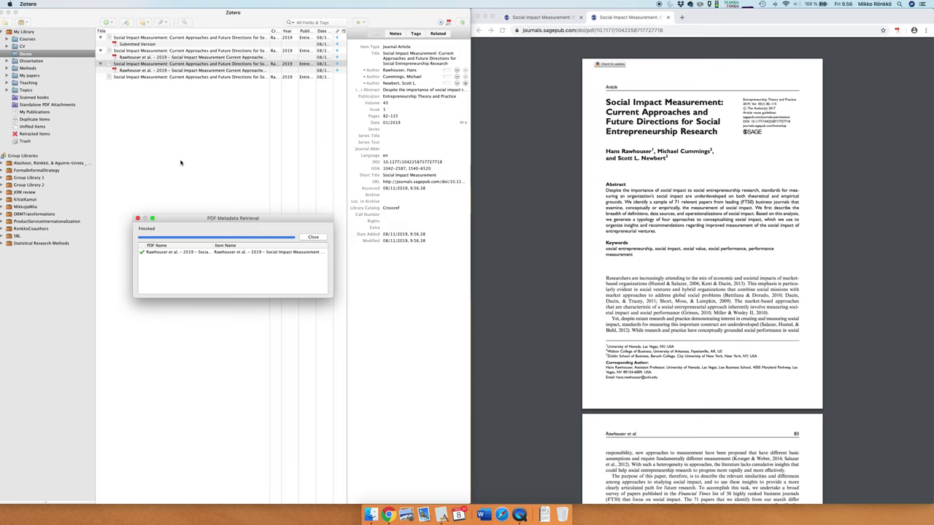
left_click(313, 237)
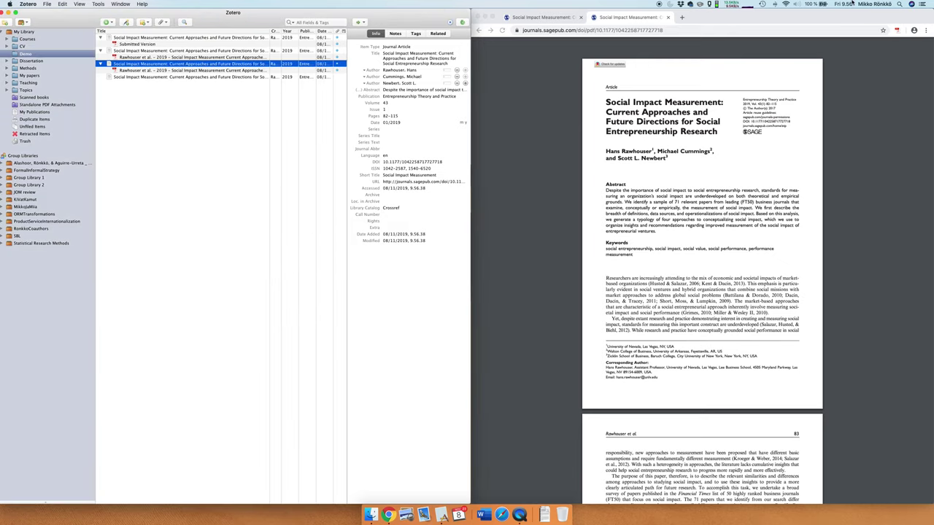
Step: Switch to Chrome, check the Zotero connector's save option for the open PDF, and return to the SAGE article page
left_click(899, 31)
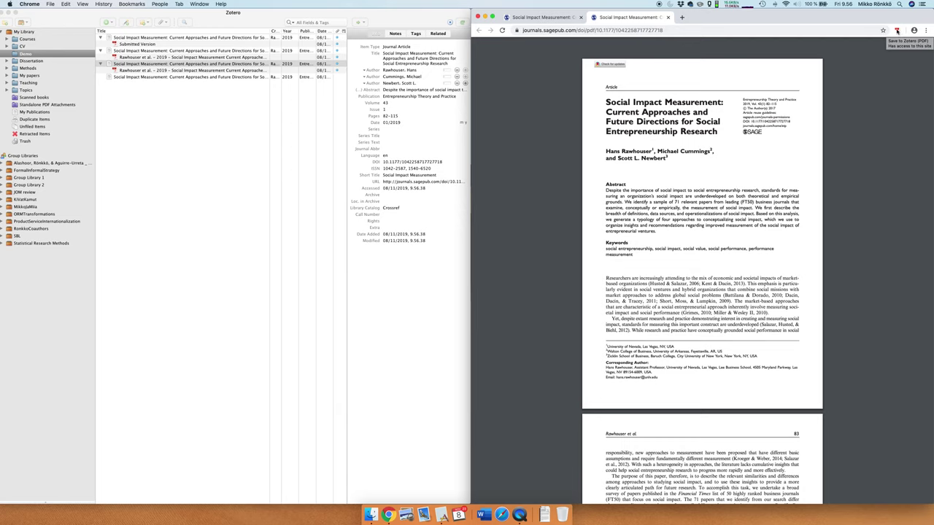
left_click(897, 31)
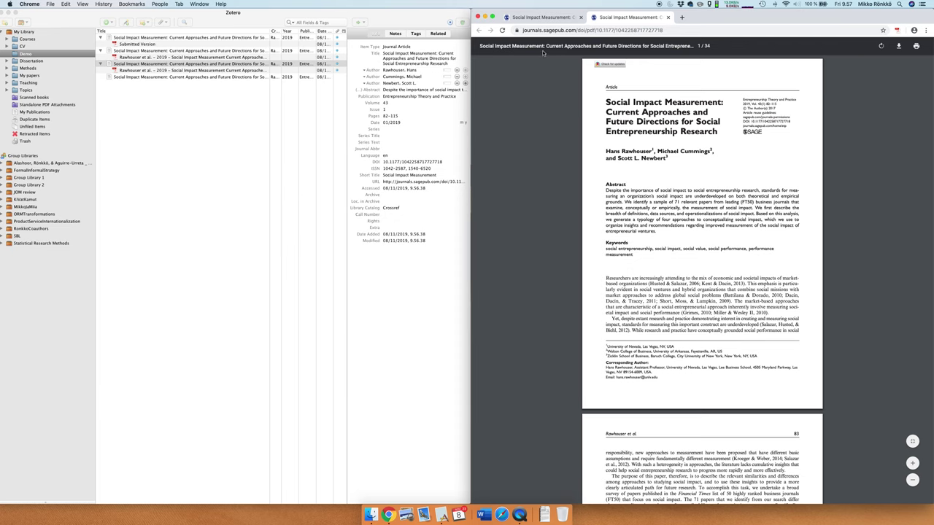
left_click(545, 17)
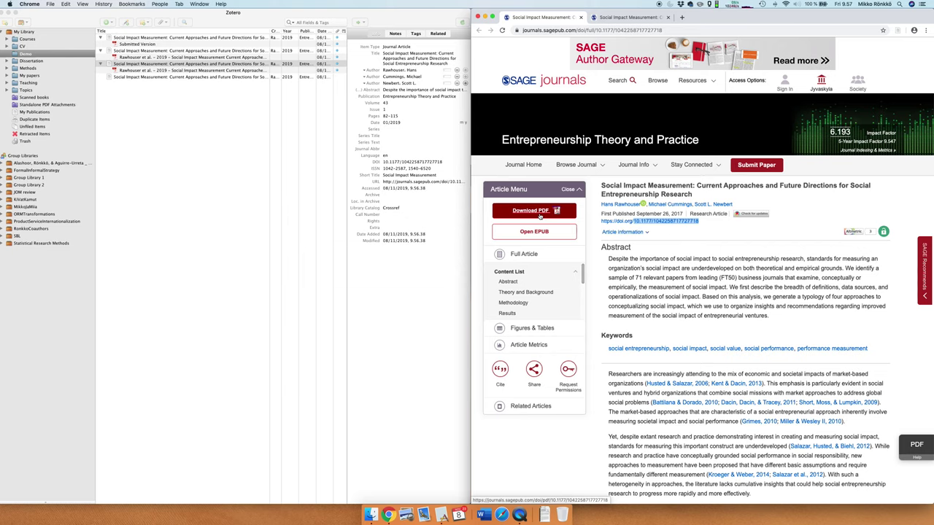
Step: Detach the PDF from the third article entry in the Demo collection, making it a standalone item
left_click(154, 72)
left_click(152, 72)
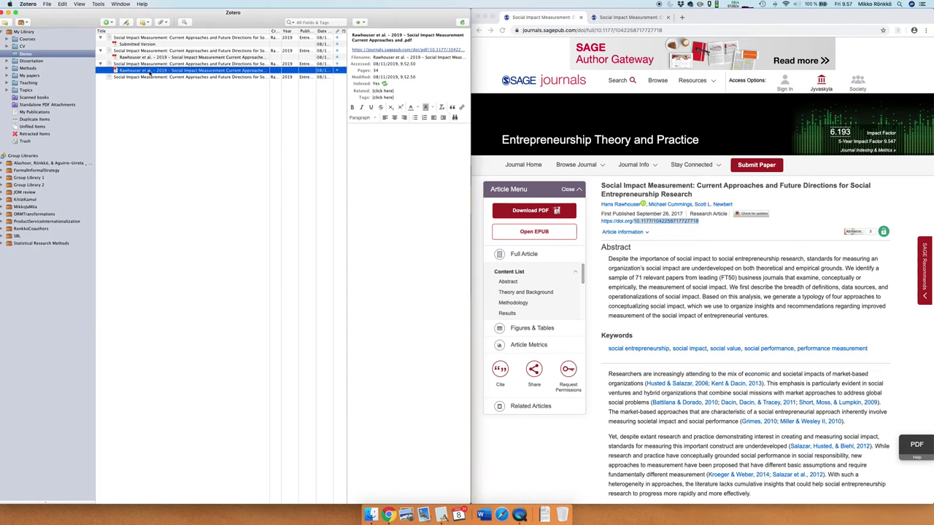
left_click(127, 64)
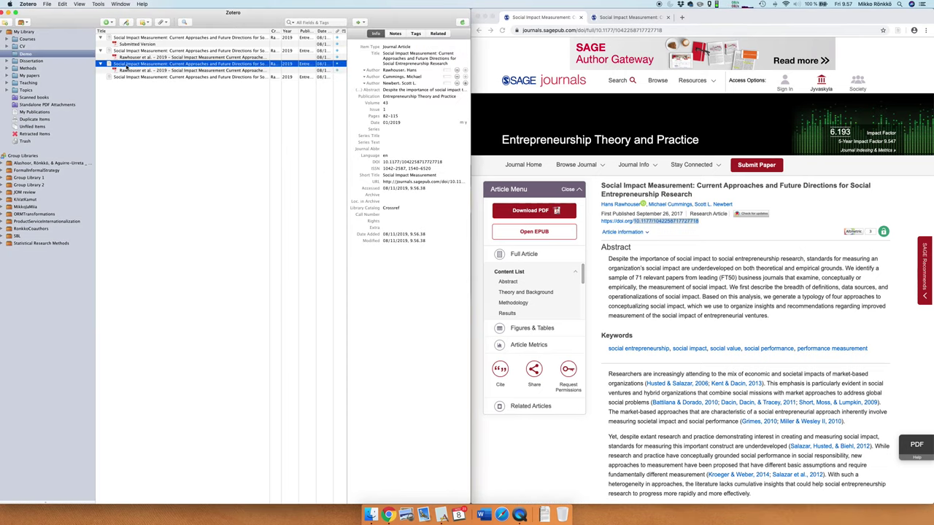
left_click(130, 71)
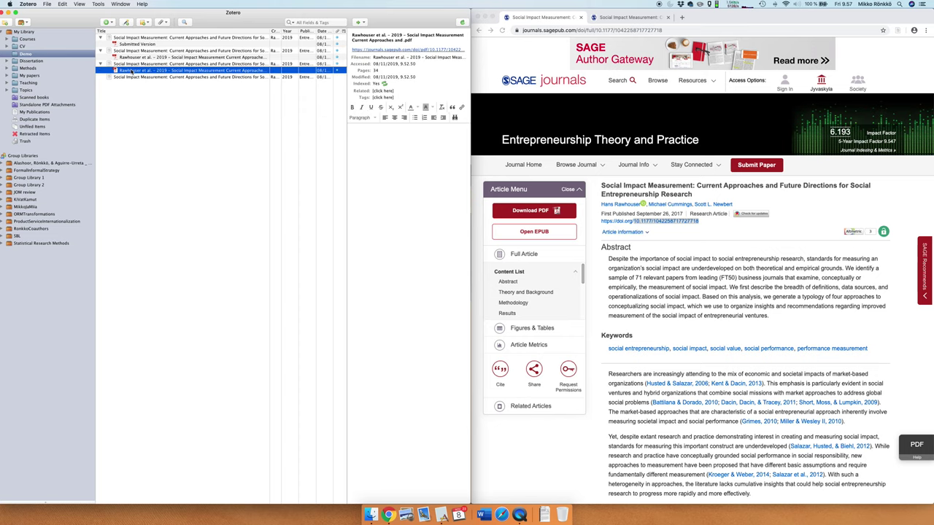
left_click_drag(131, 71, 123, 91)
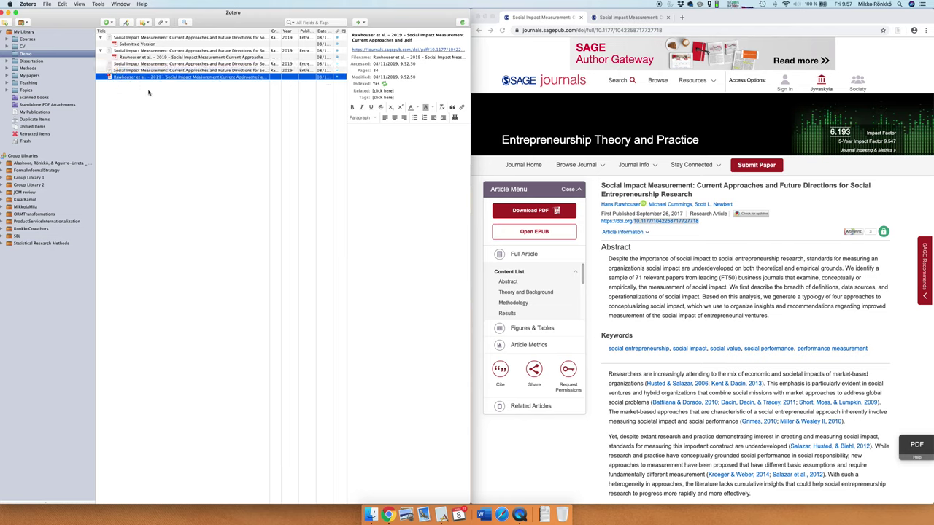